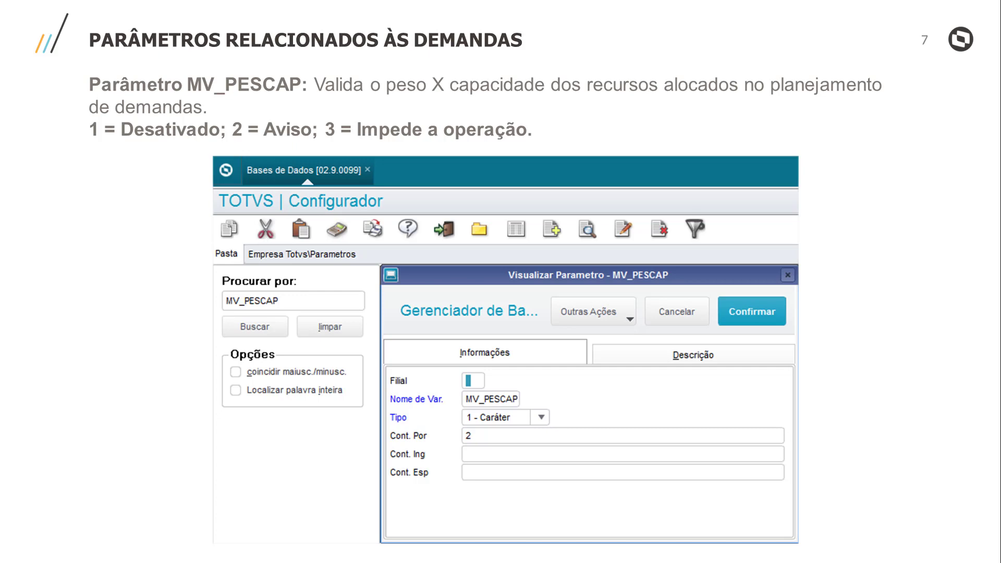
pyautogui.press('Right')
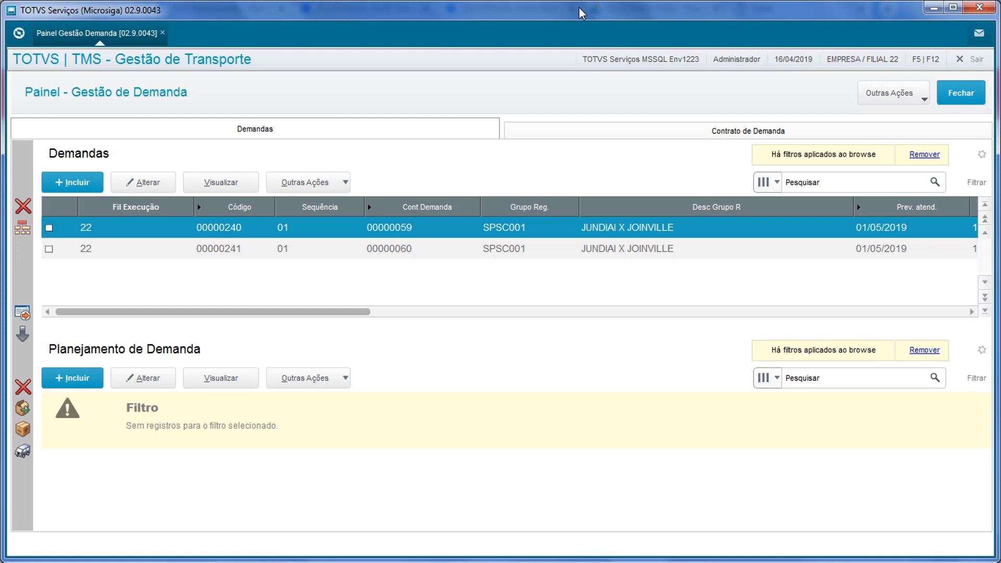
# Review the options of Sugerir Reboque/Motorista, Ver programação após incluir and Efetivar Programação in the routine parameters, accepting Sim for all three
pyautogui.press('F12')
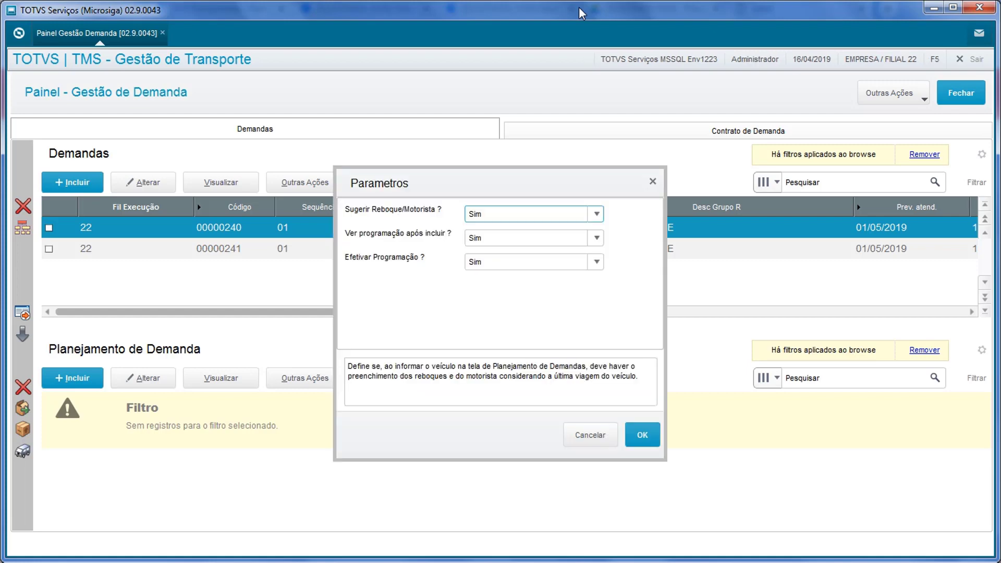
pyautogui.click(597, 213)
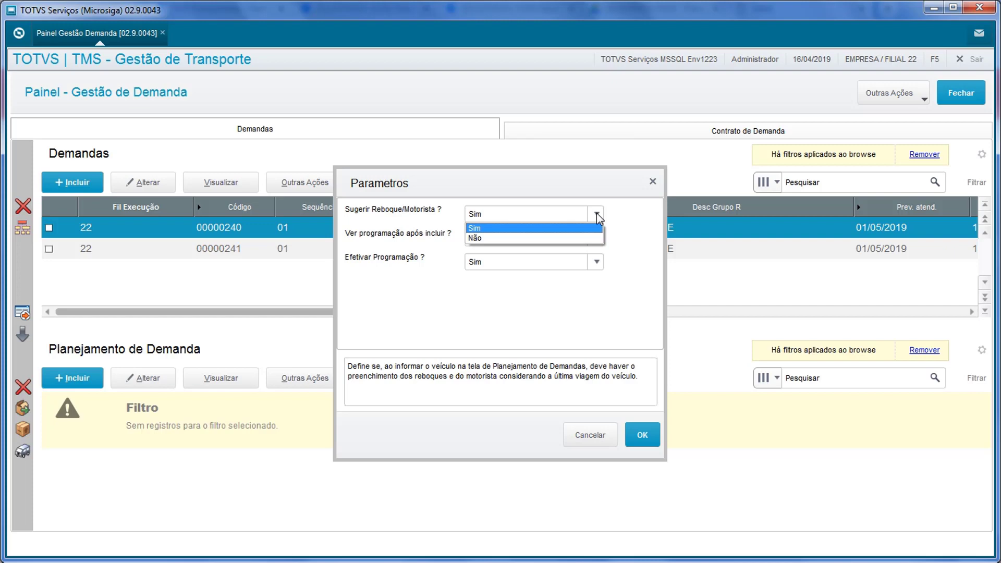
pyautogui.click(596, 213)
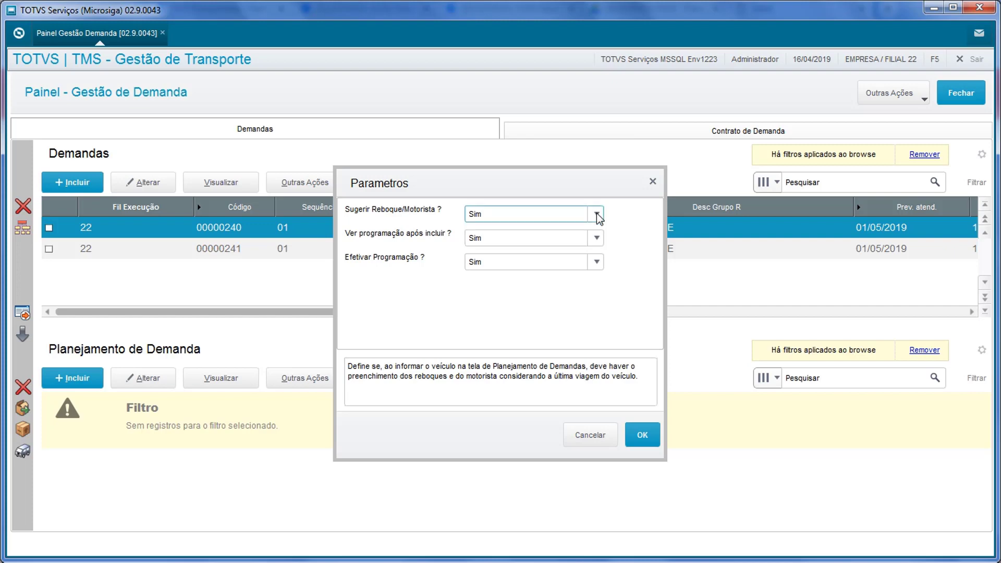
pyautogui.click(600, 242)
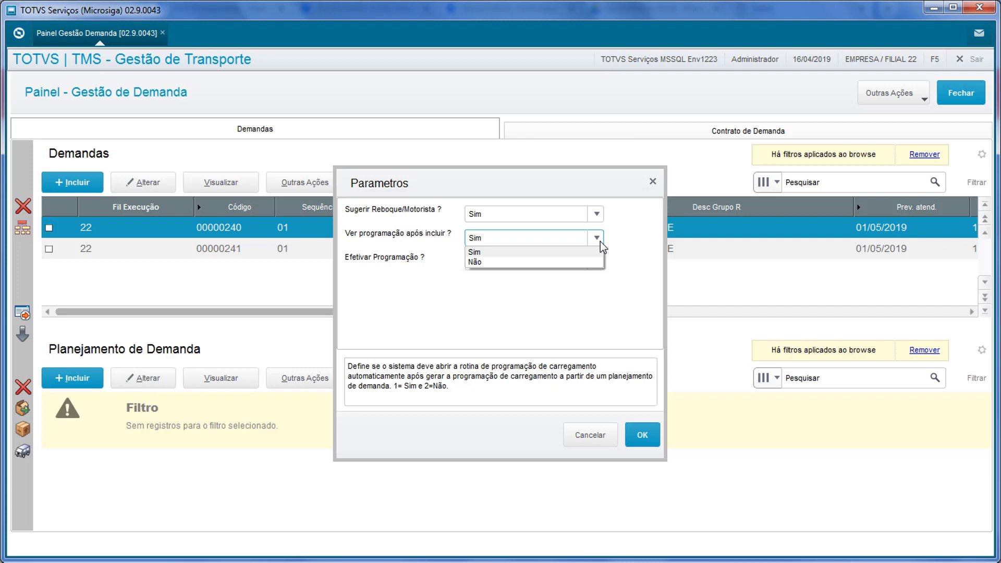
pyautogui.click(599, 242)
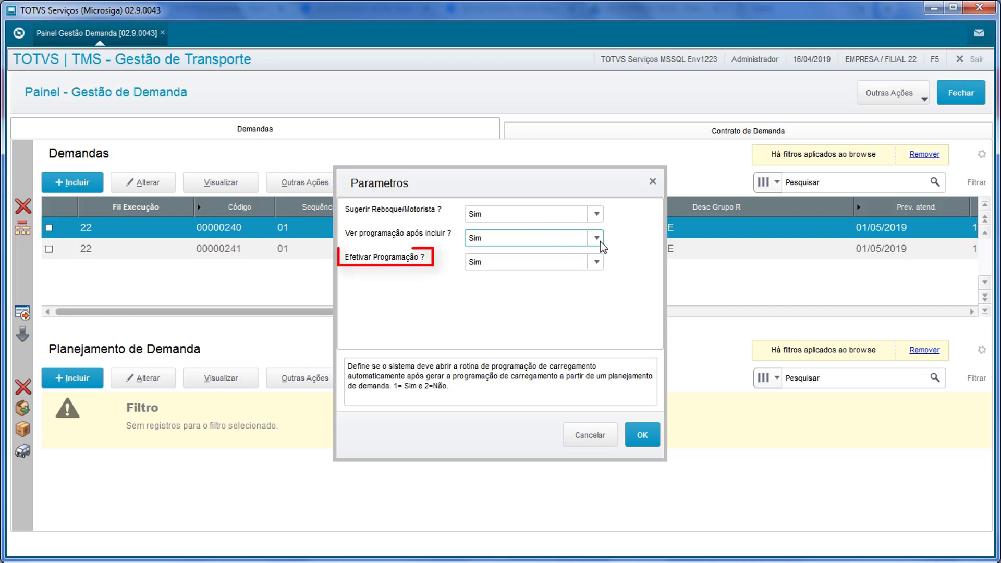
pyautogui.click(597, 263)
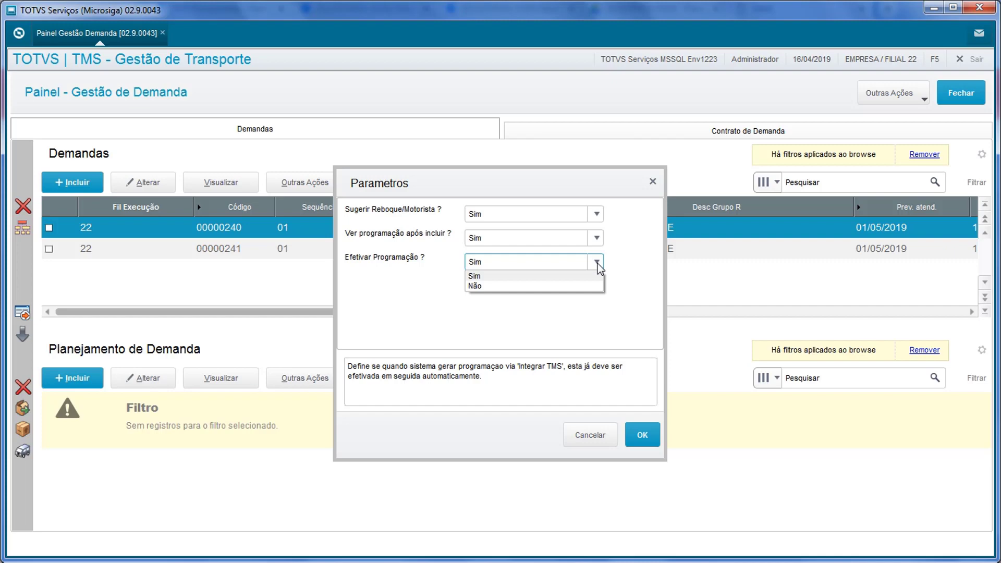
pyautogui.click(599, 275)
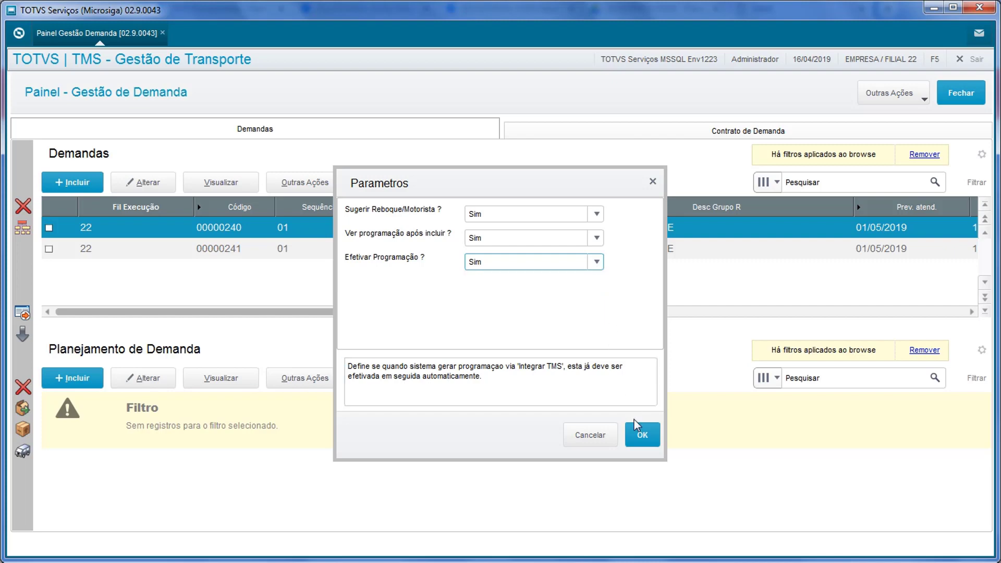
pyautogui.click(641, 437)
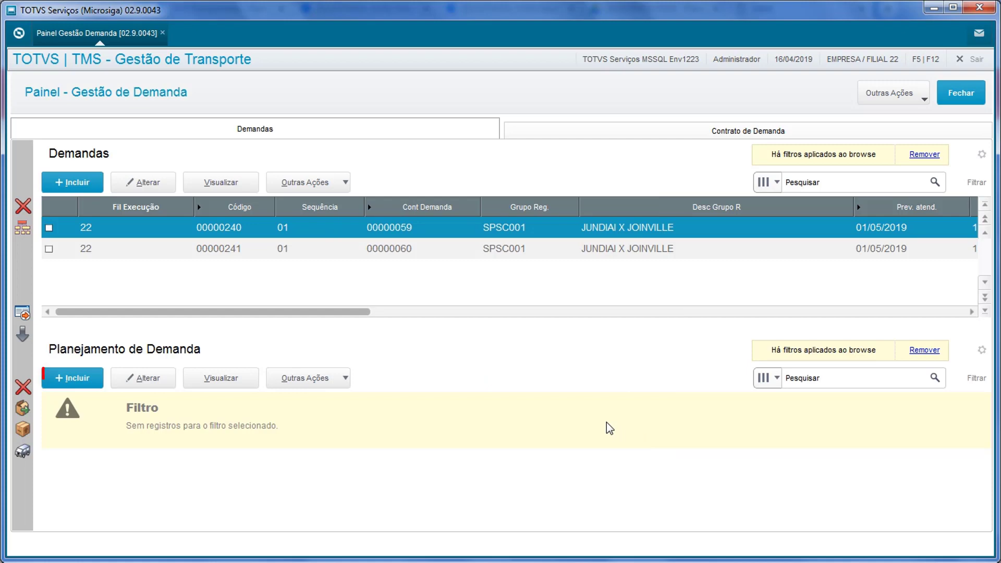
# Create a new Planejamento de Demanda record for branch 22 with vehicle CAVALO01
pyautogui.click(73, 379)
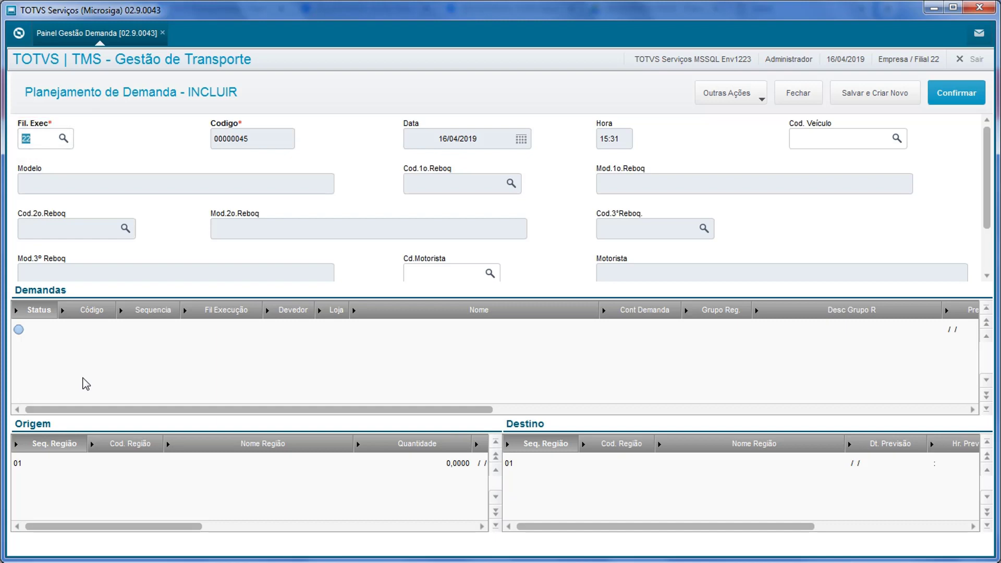
pyautogui.press('Tab')
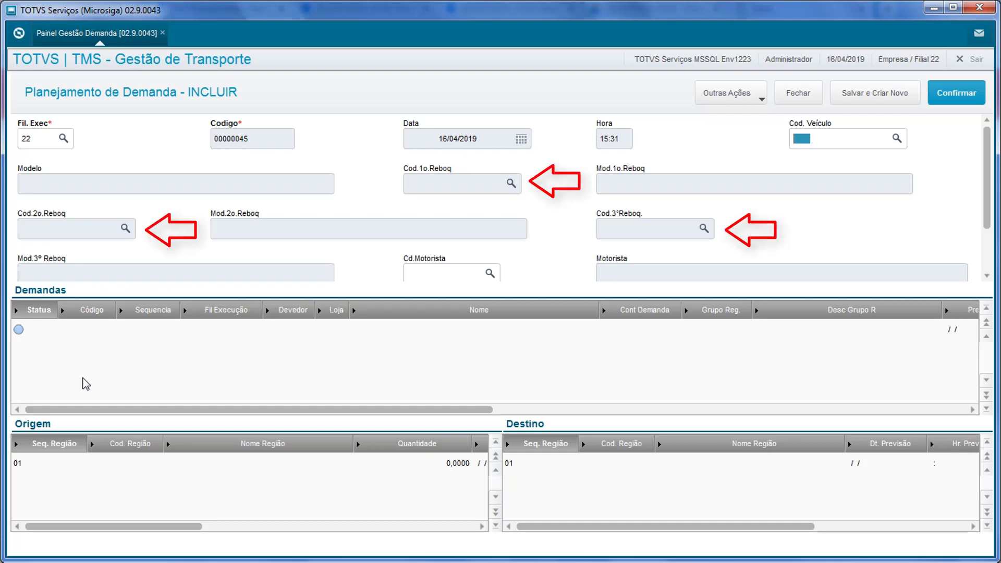
pyautogui.write('CAVALO01')
pyautogui.press('Tab')
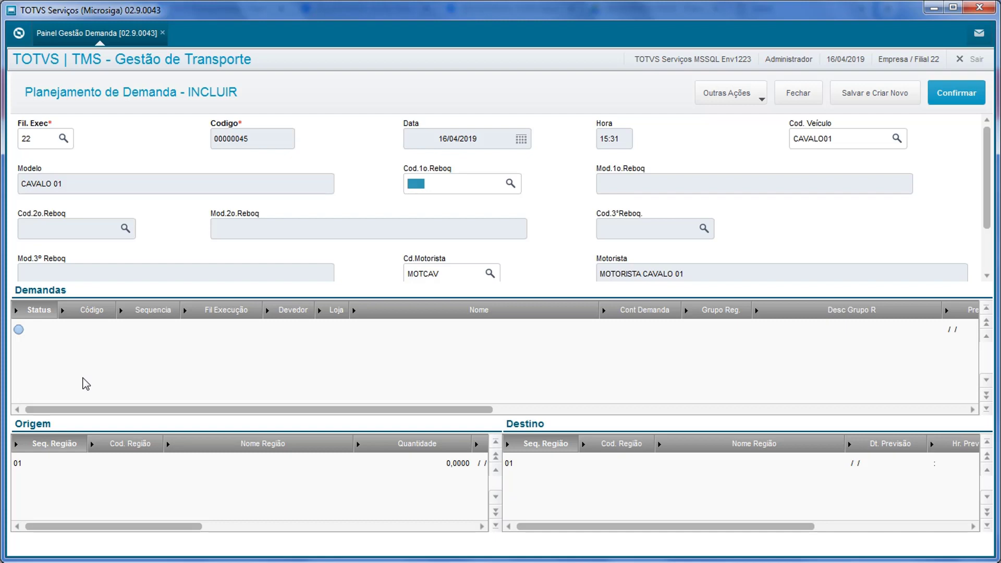
# Assign CARRET01, CARRET02 and CARRET03 as the planning's first, second and third trailers
pyautogui.write('CARRET01')
pyautogui.press('Tab')
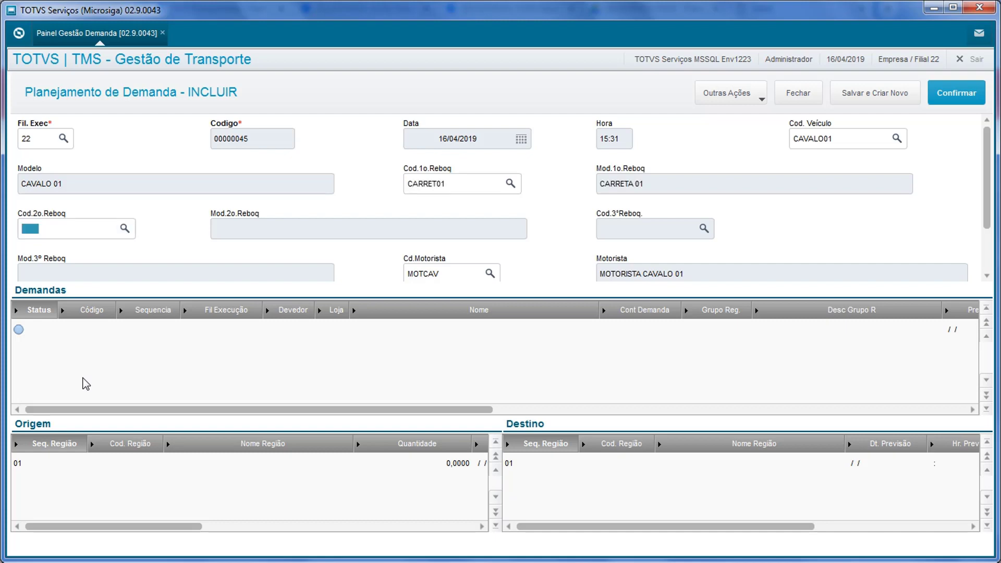
pyautogui.write('CARRET02')
pyautogui.press('Tab')
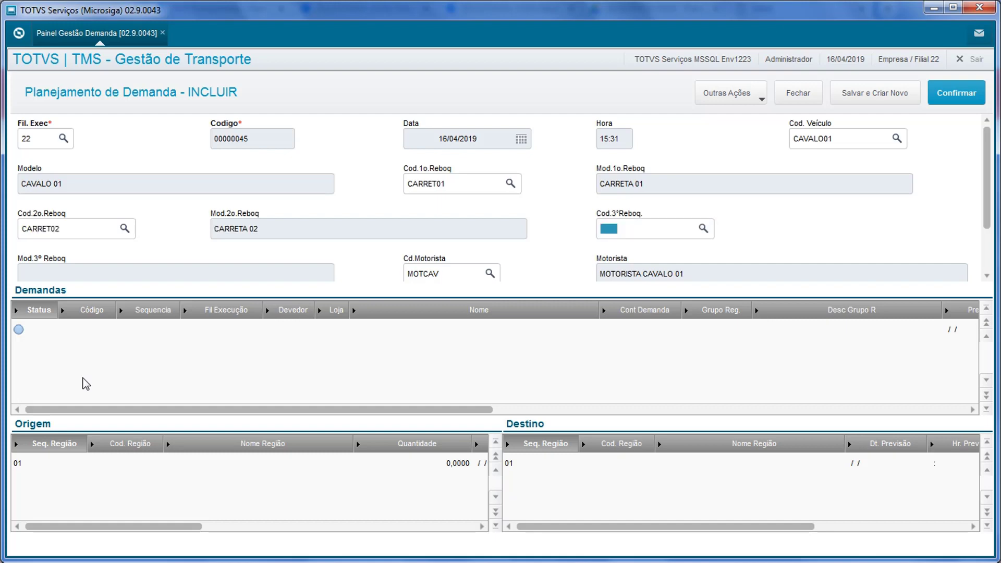
pyautogui.write('CARRET03')
pyautogui.press('Tab')
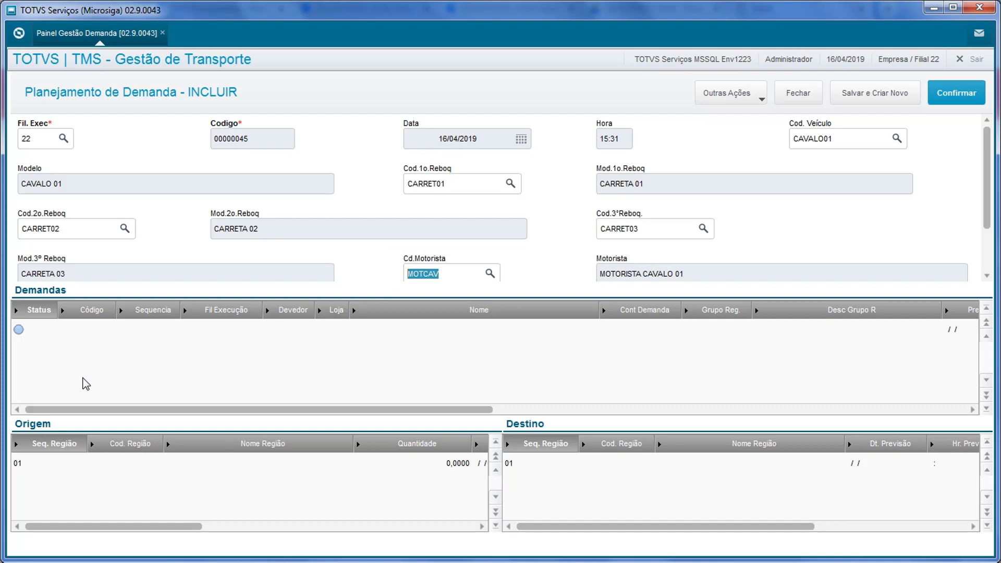
# Leave the start and end dates and times blank, add demand 00000241 sequence 01, and try to save the planning
pyautogui.press('Tab')
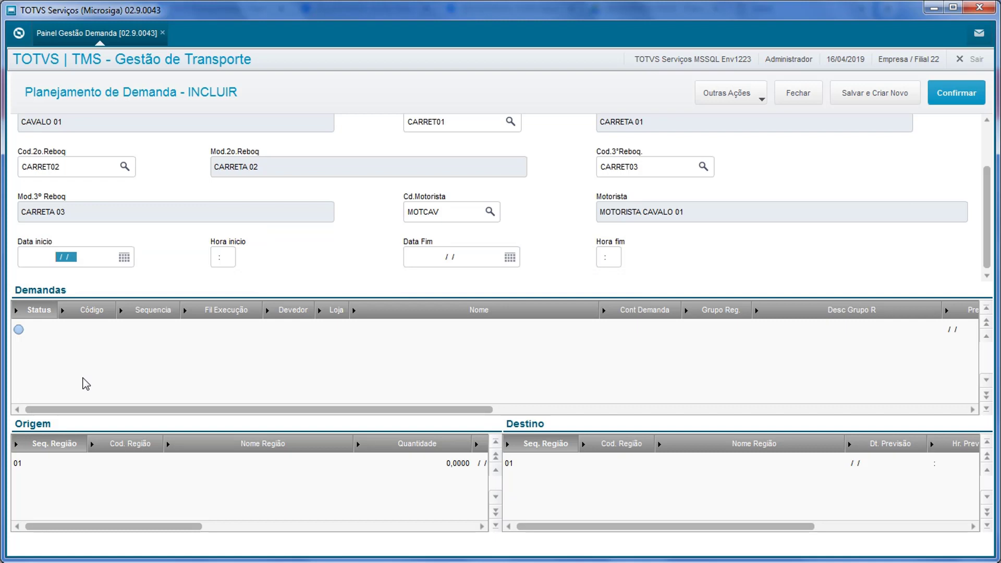
pyautogui.press('Tab')
pyautogui.press('Tab')
pyautogui.press('Tab')
pyautogui.press('Tab')
pyautogui.press('Tab')
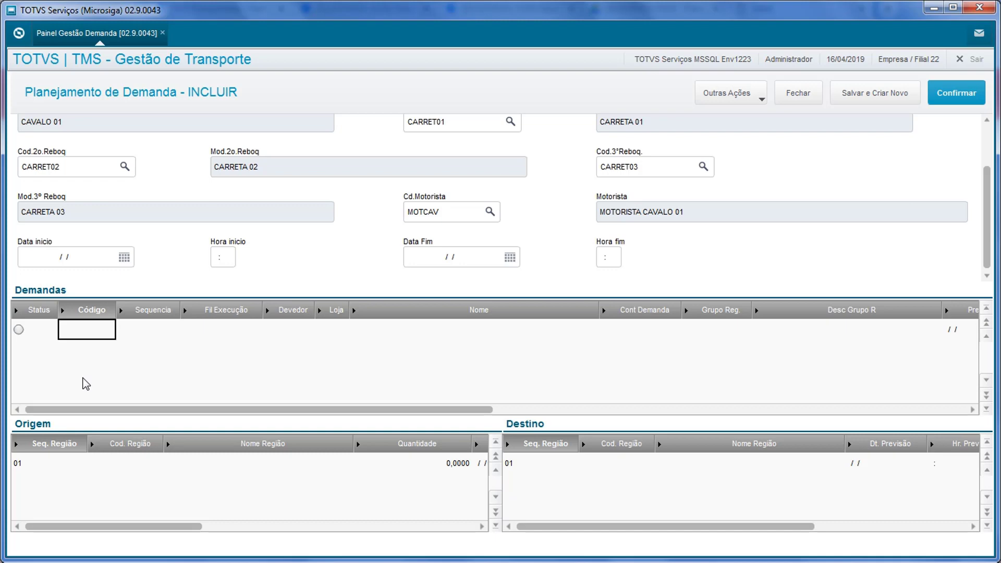
pyautogui.write('000')
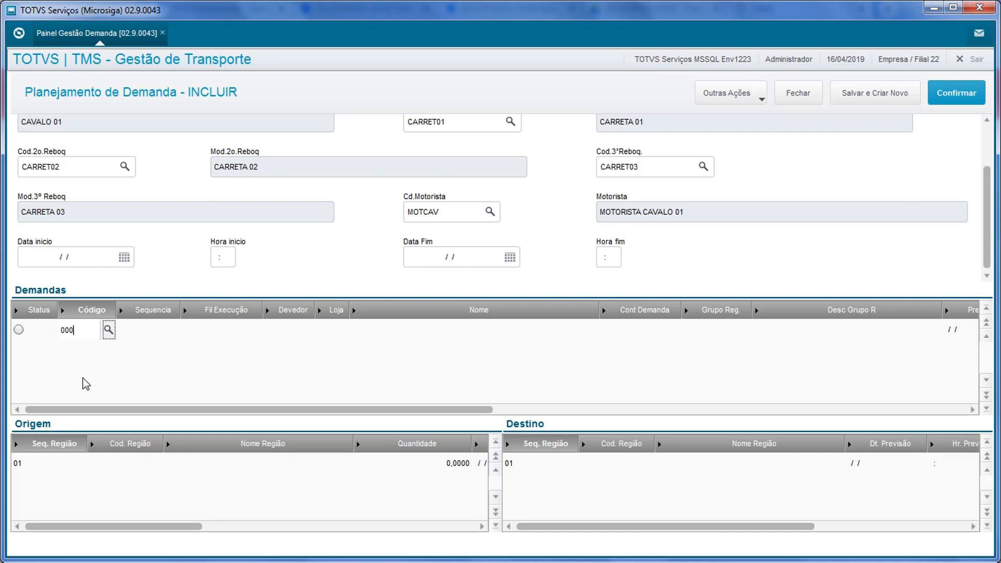
pyautogui.write('00241')
pyautogui.press('Return')
pyautogui.write('01')
pyautogui.press('Return')
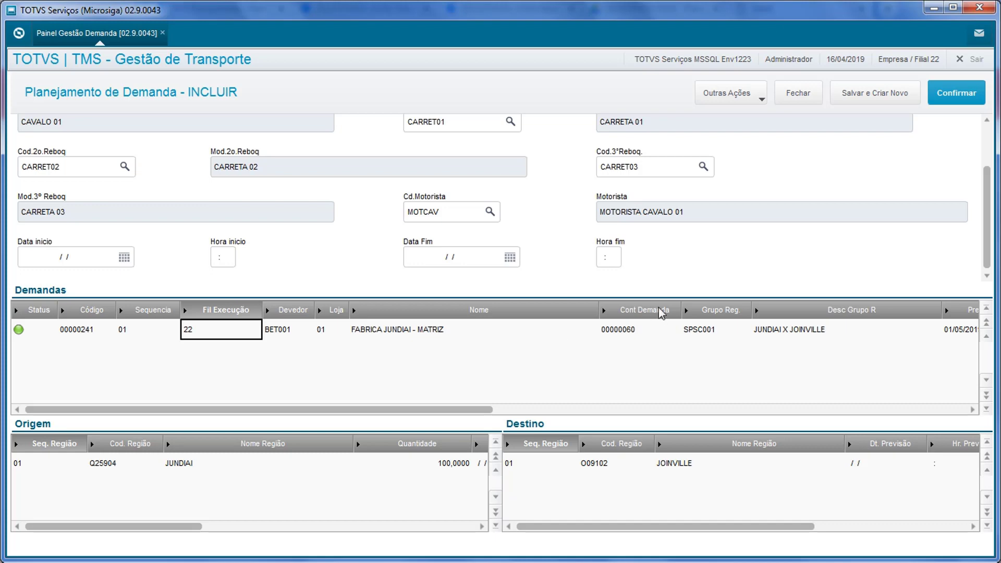
pyautogui.click(958, 97)
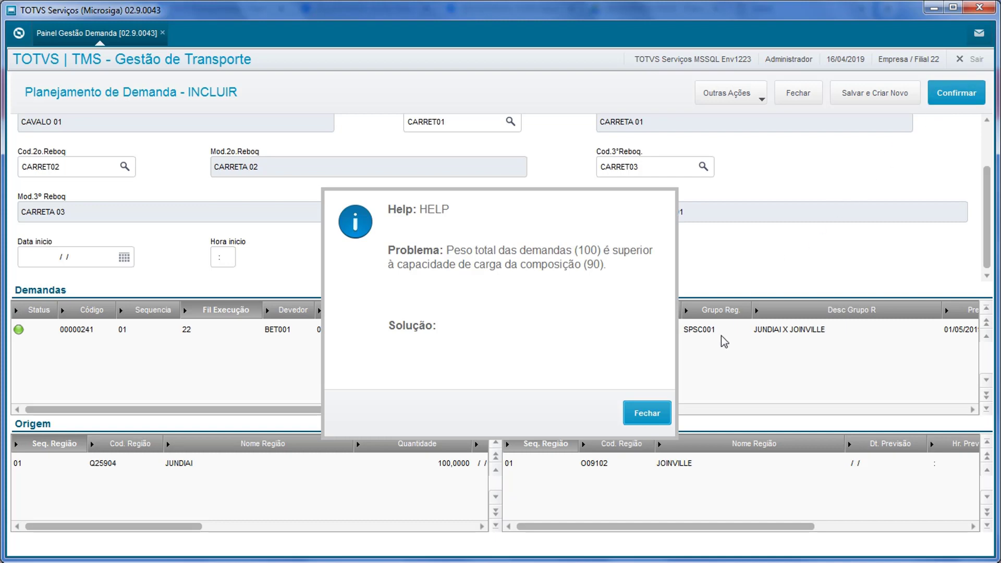
pyautogui.click(647, 414)
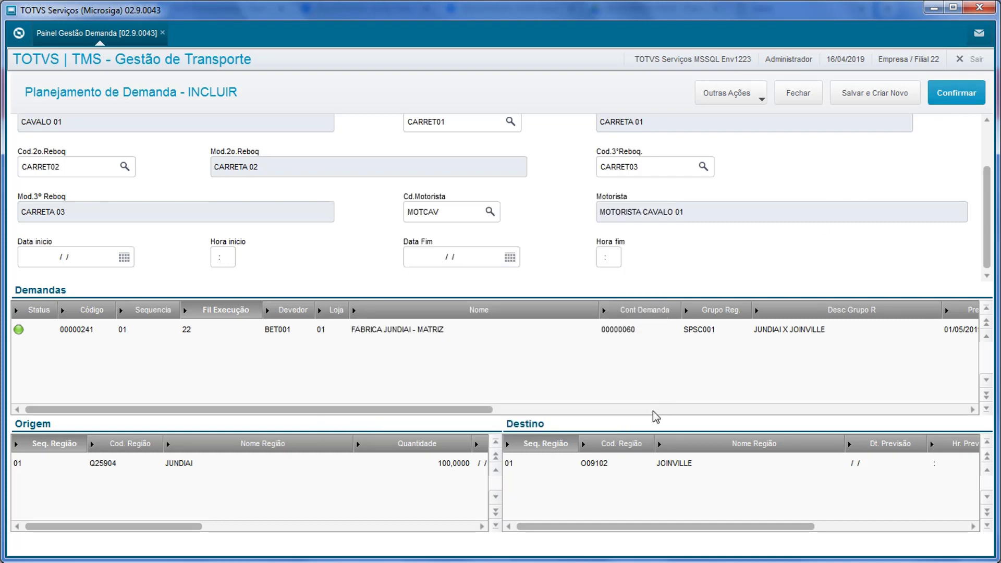
# Change the demand code in the first row to 00000240 and try to save the planning
pyautogui.click(87, 331)
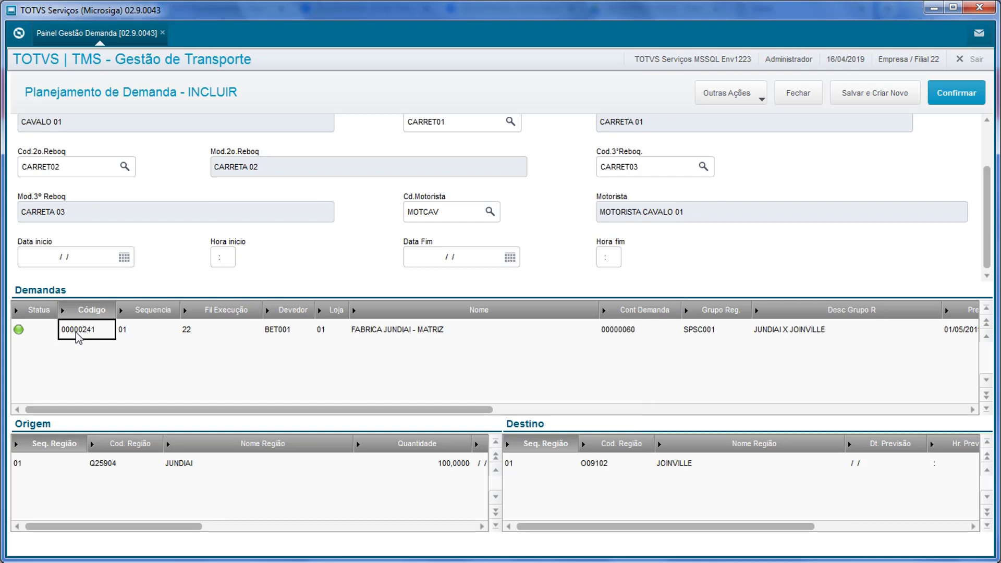
pyautogui.doubleClick(76, 332)
pyautogui.press('End')
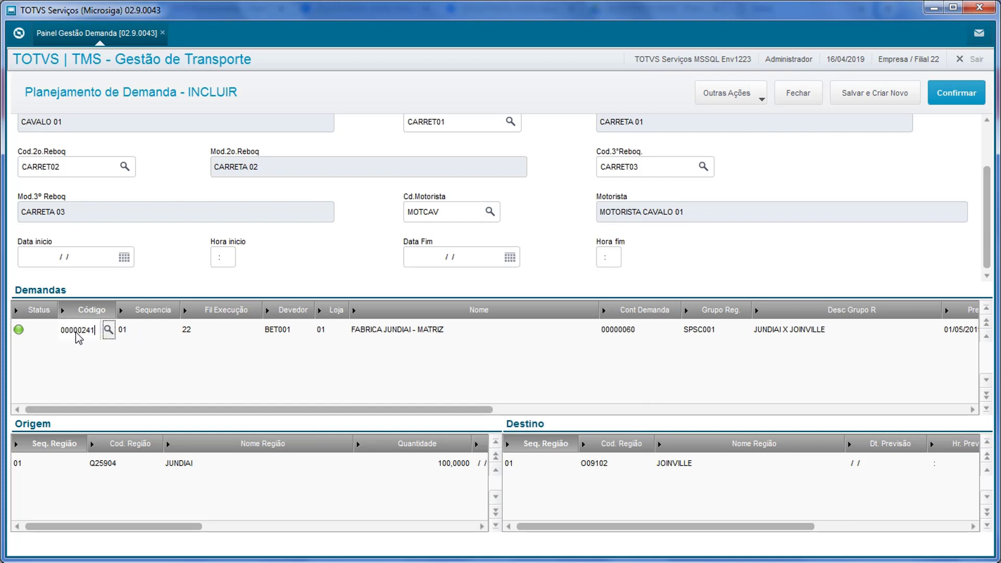
pyautogui.press('BackSpace')
pyautogui.write('0')
pyautogui.press('Return')
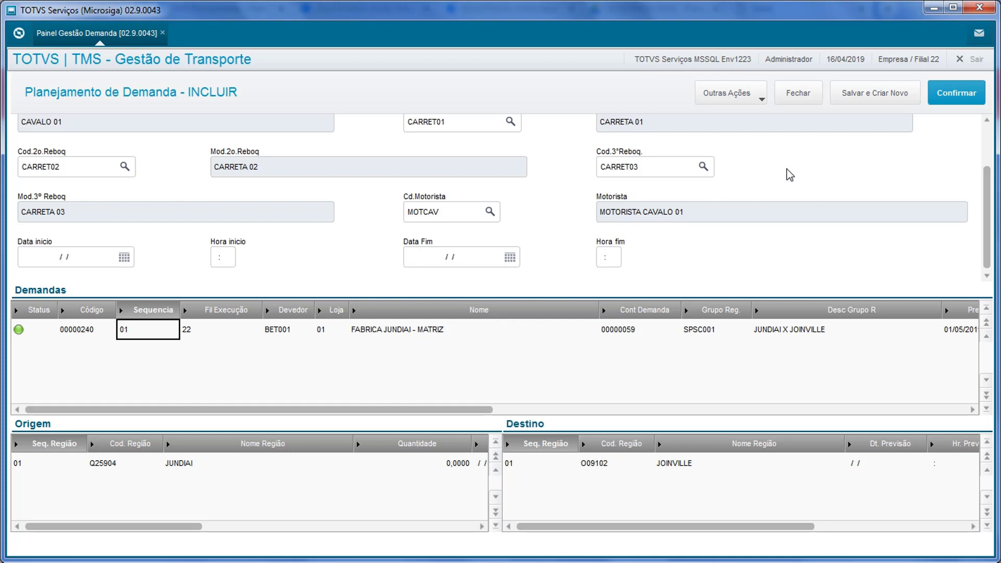
pyautogui.click(952, 98)
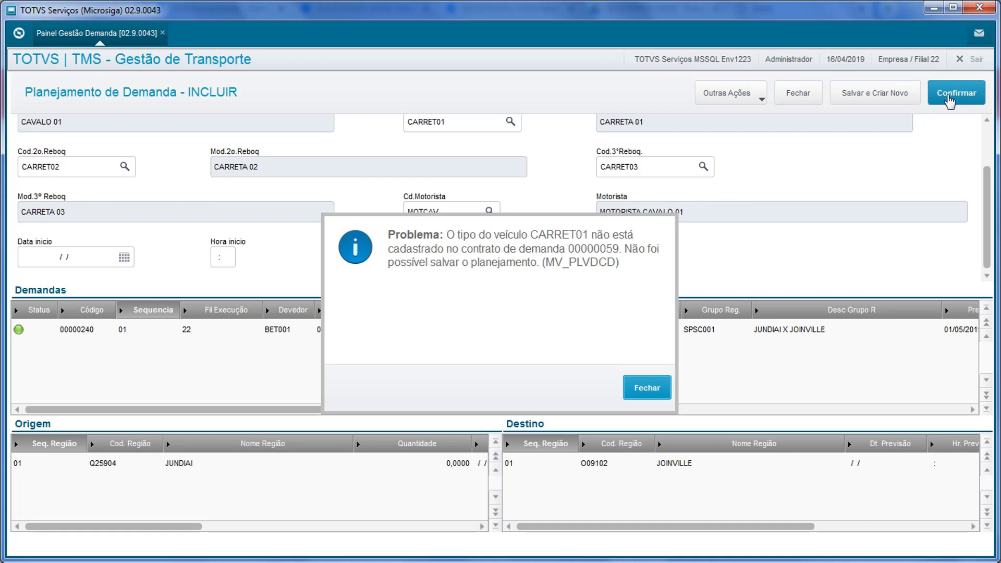
pyautogui.click(644, 391)
# Replace the vehicle code in the planning header with TRUCK01 and accept the suggested driver
pyautogui.scroll(2, 573, 278)
pyautogui.click(848, 137)
pyautogui.write('TR')
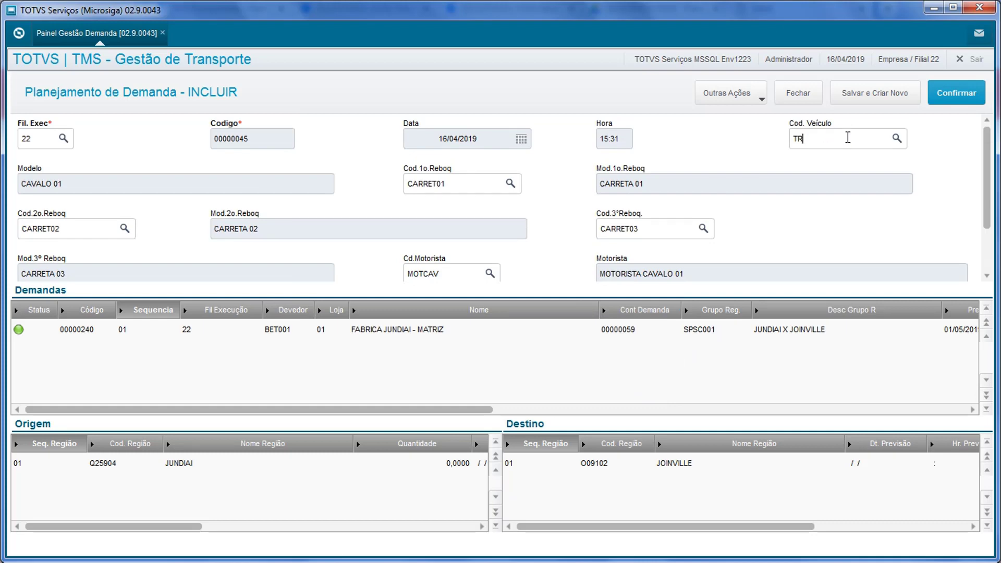
pyautogui.write('UCK 01')
pyautogui.press('Tab')
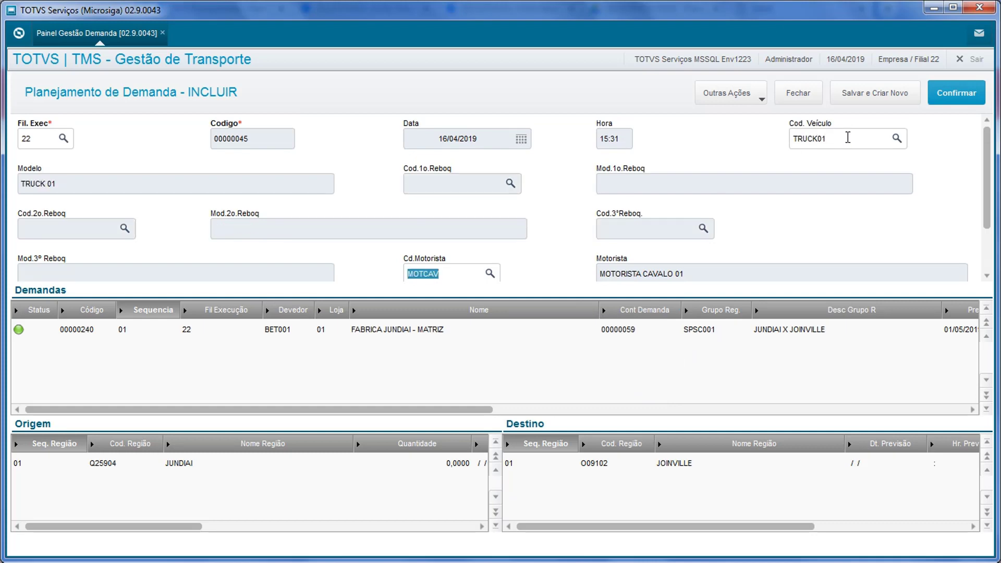
pyautogui.press('Tab')
pyautogui.press('Tab')
pyautogui.press('Tab')
pyautogui.press('Tab')
pyautogui.press('Tab')
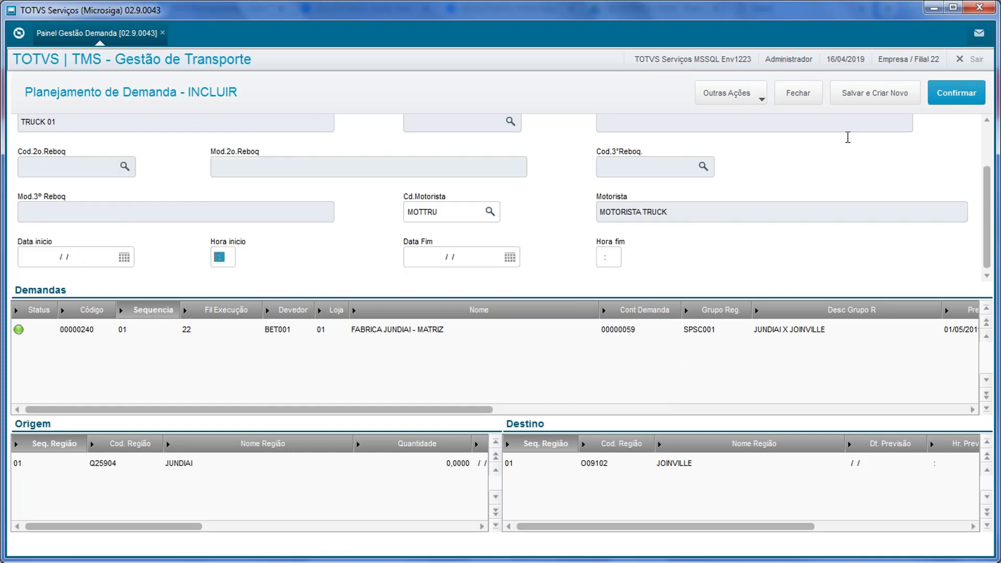
# Set the first demand row to 00000241 and try to add demand 00000240 sequence 01 in a second row
pyautogui.hotkey('shift', 'Tab')
pyautogui.press('Return')
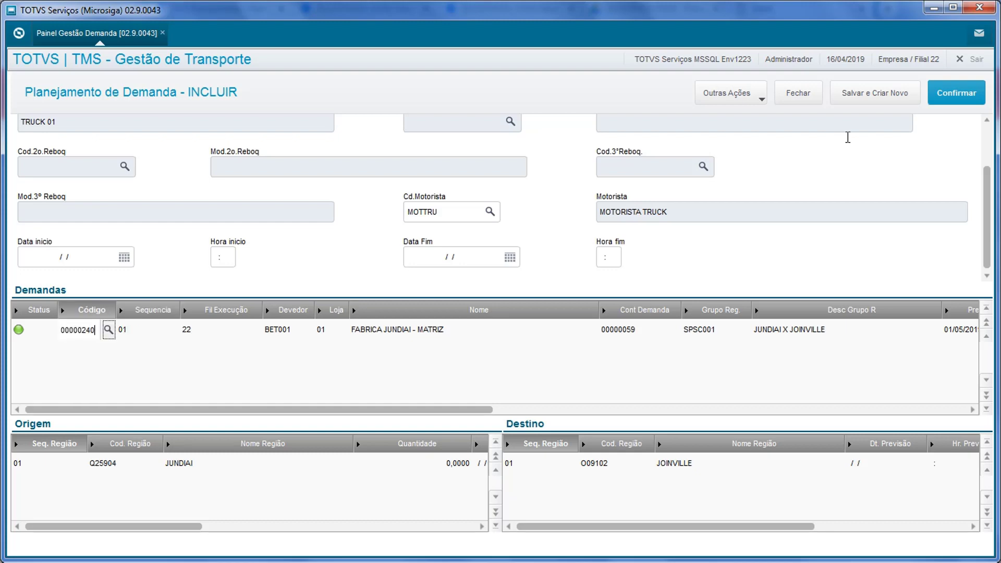
pyautogui.press('Down')
pyautogui.write('00000240')
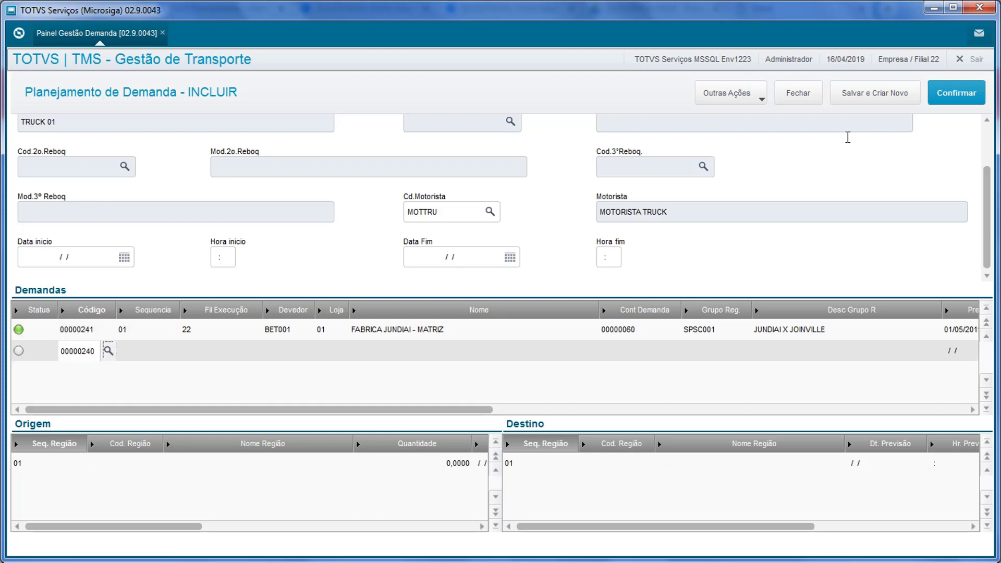
pyautogui.press('Return')
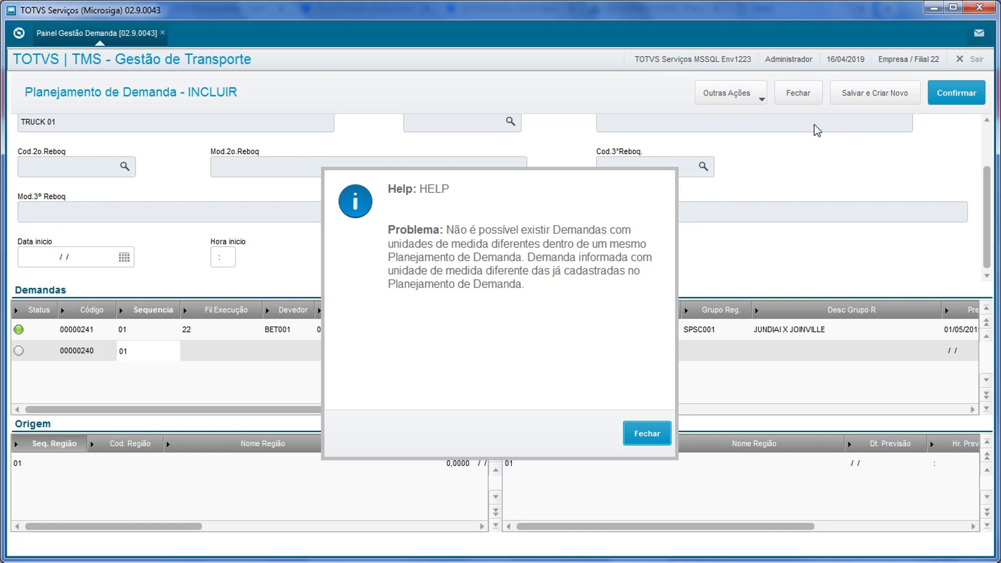
pyautogui.click(647, 435)
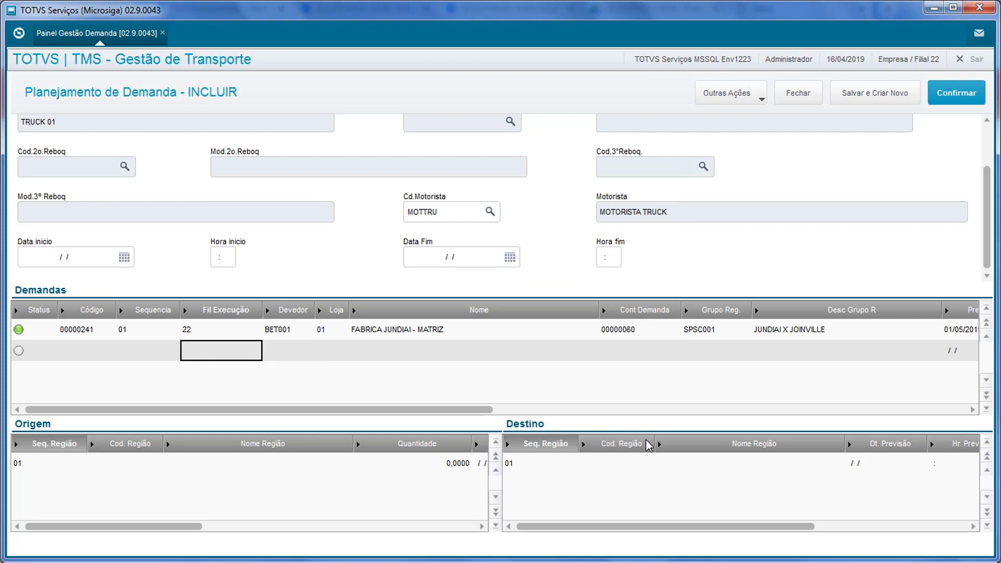
# Save the demand planning and select its record in the Planejamento de Demanda list
pyautogui.click(965, 97)
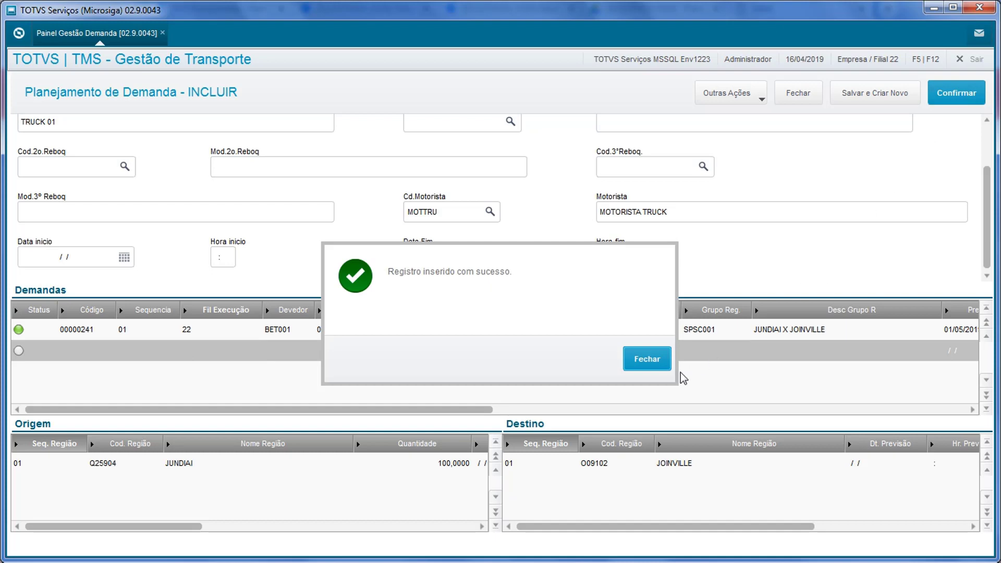
pyautogui.click(648, 364)
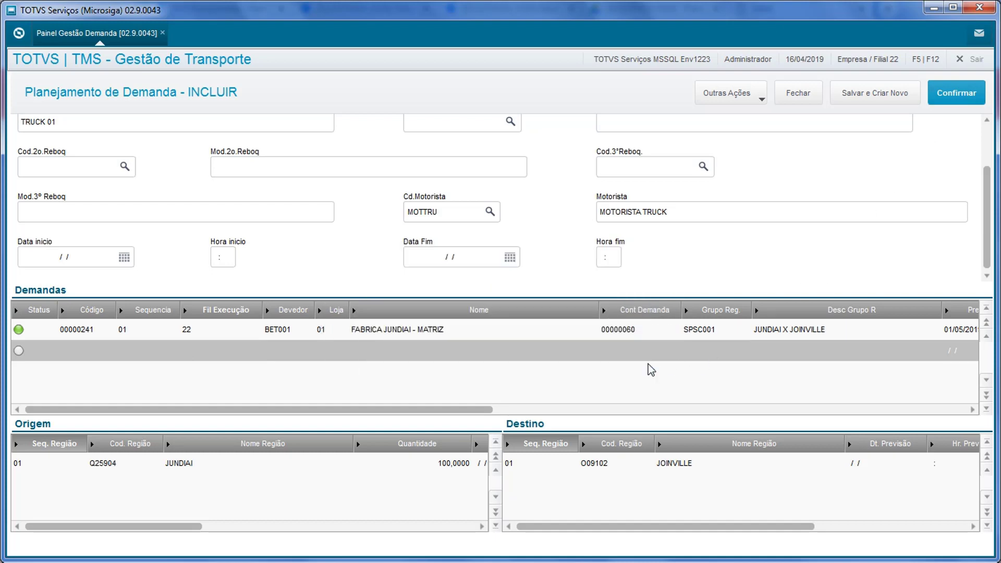
pyautogui.click(86, 425)
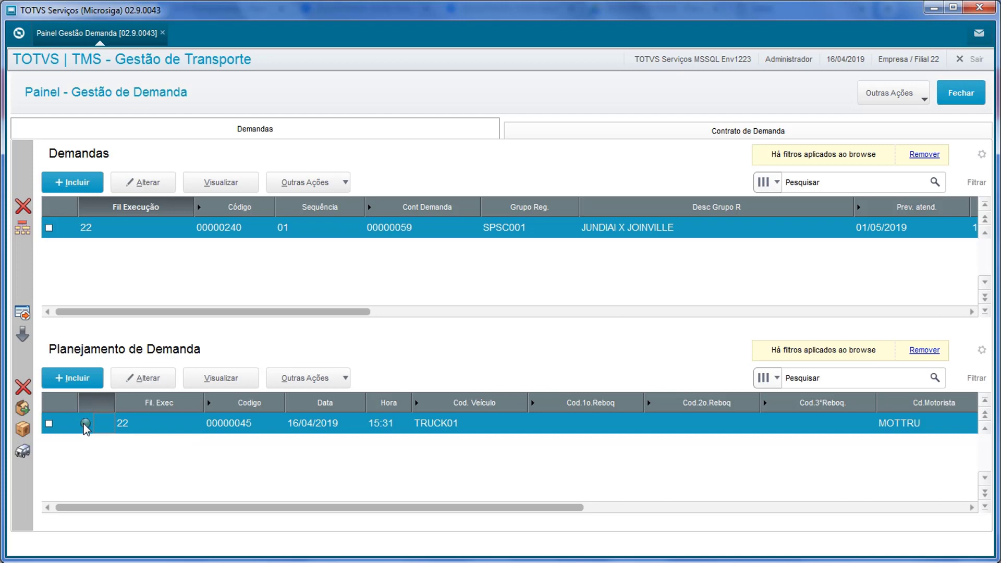
# Examine the status legend of planning 00000045, and view the planning to examine the status legend of its demand 00000241
pyautogui.doubleClick(86, 425)
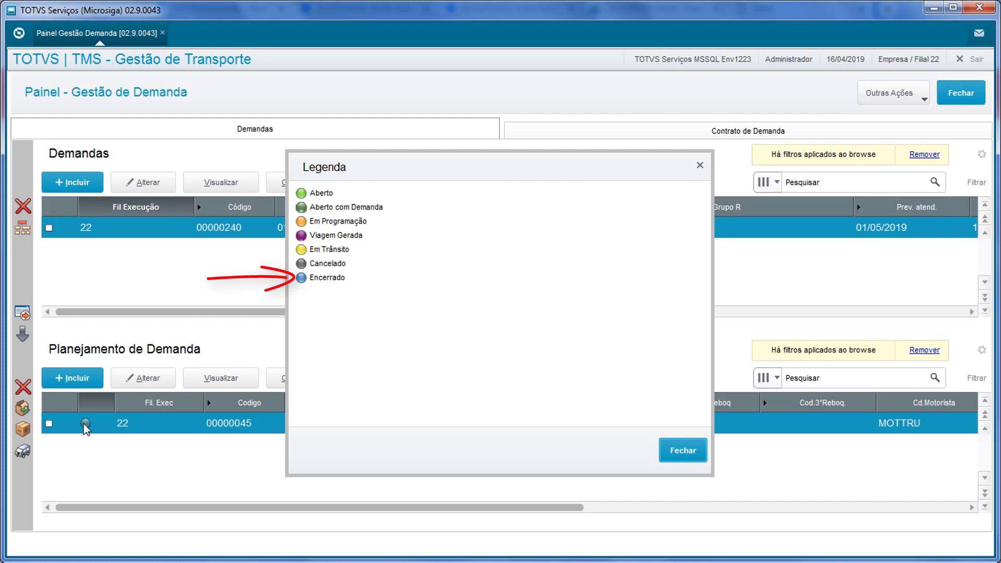
pyautogui.click(692, 454)
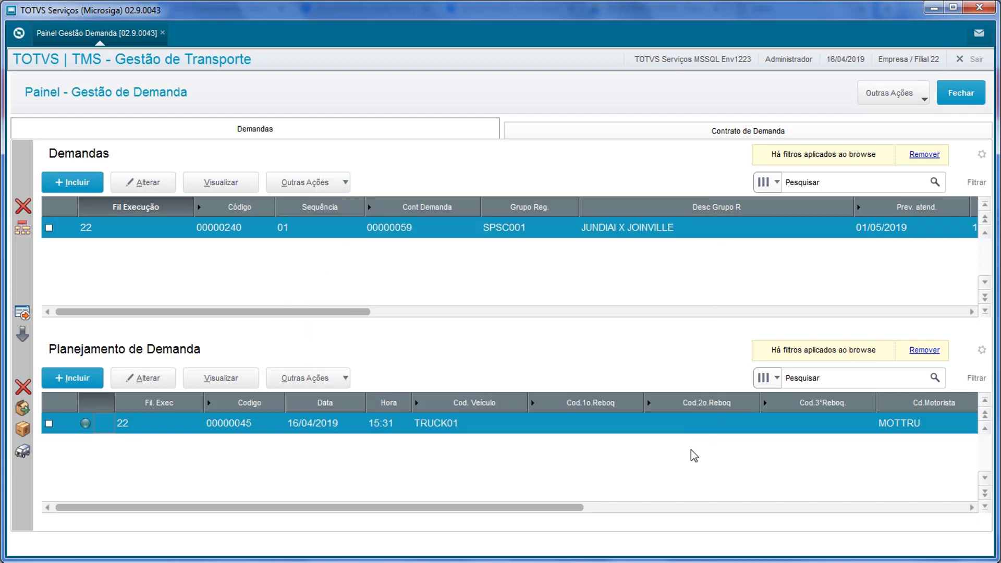
pyautogui.click(214, 379)
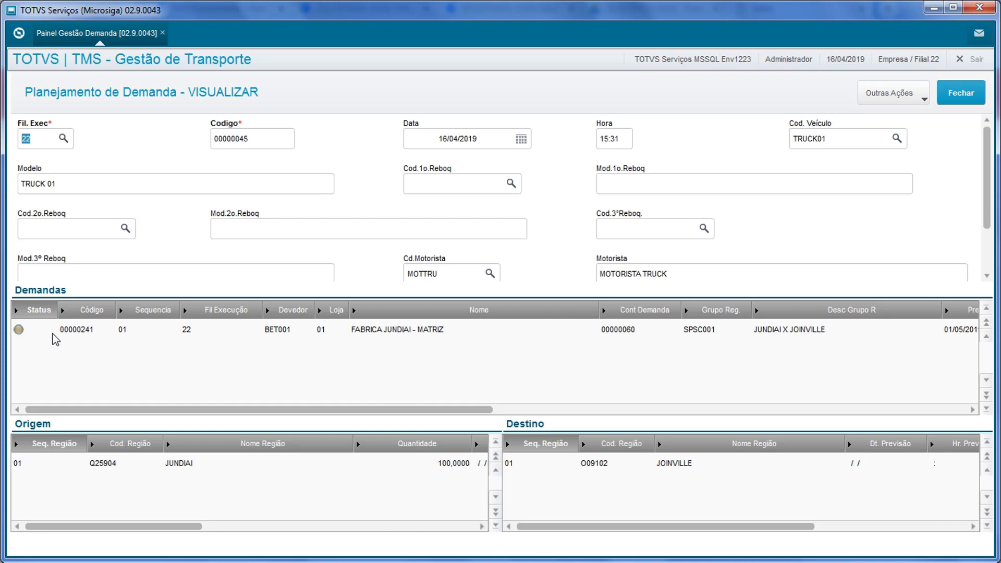
pyautogui.click(36, 331)
pyautogui.doubleClick(22, 331)
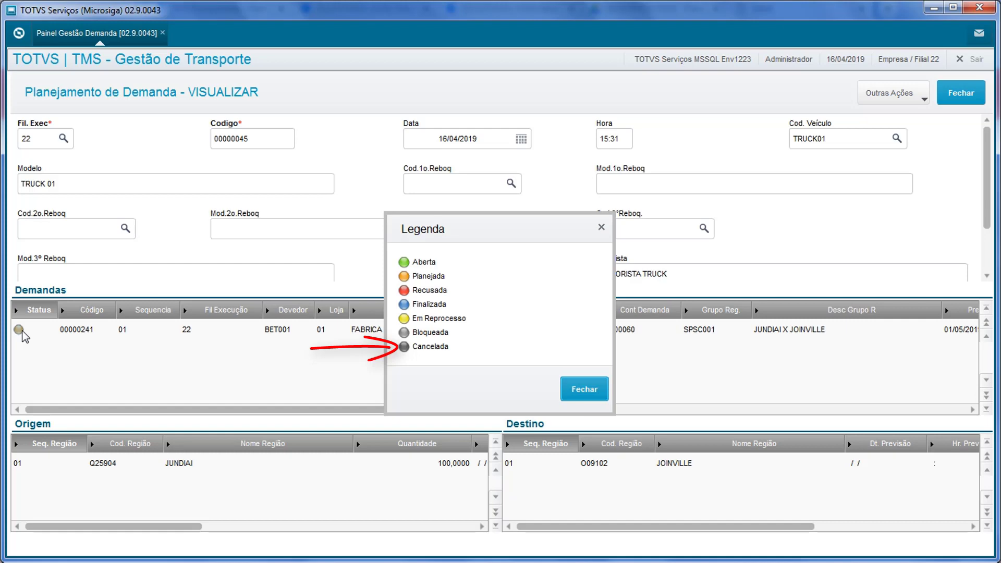
pyautogui.click(584, 390)
pyautogui.click(960, 93)
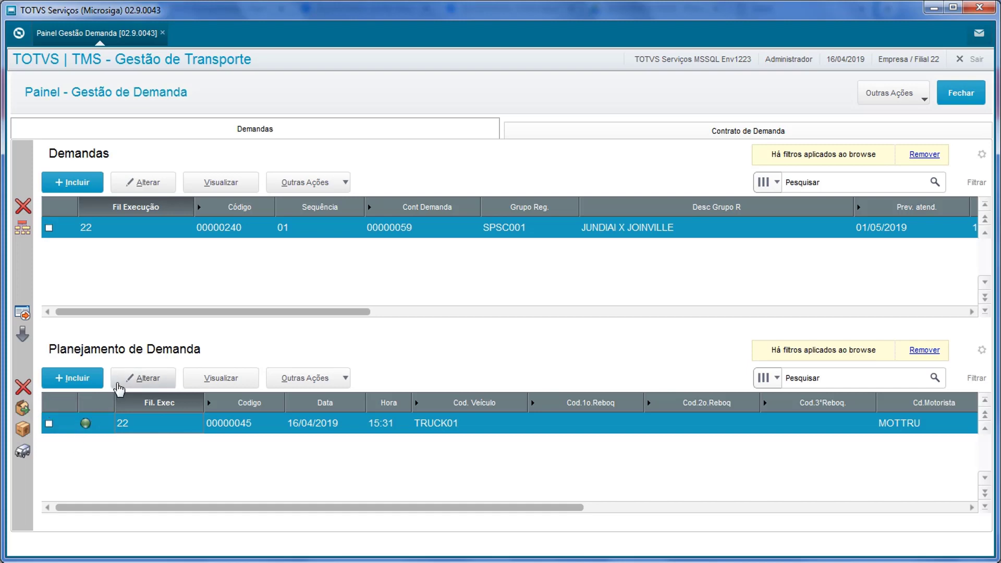
# Open planning 00000045 for editing and leave it without changes, and generate the Programação de Carregamento for that planning
pyautogui.click(134, 383)
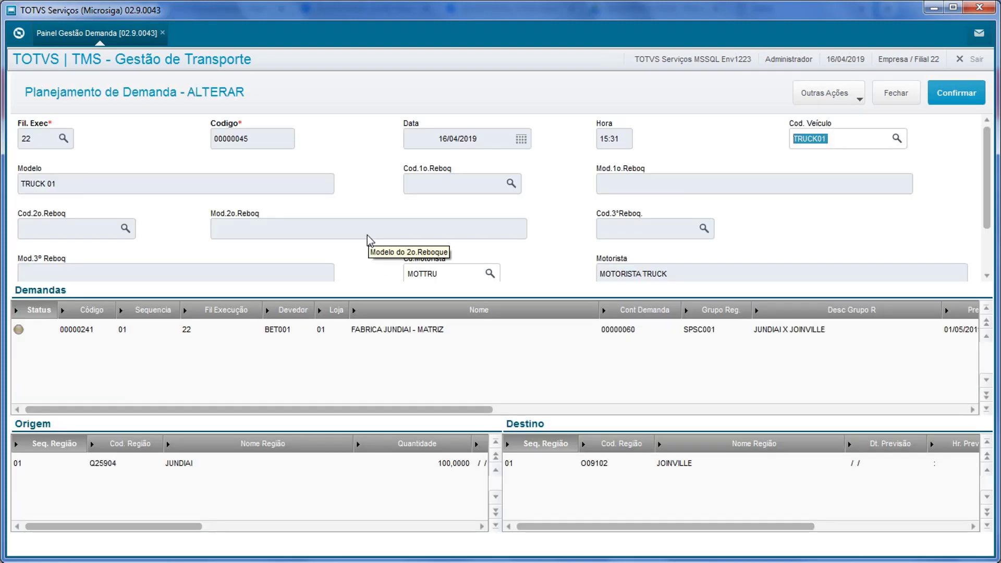
pyautogui.click(892, 98)
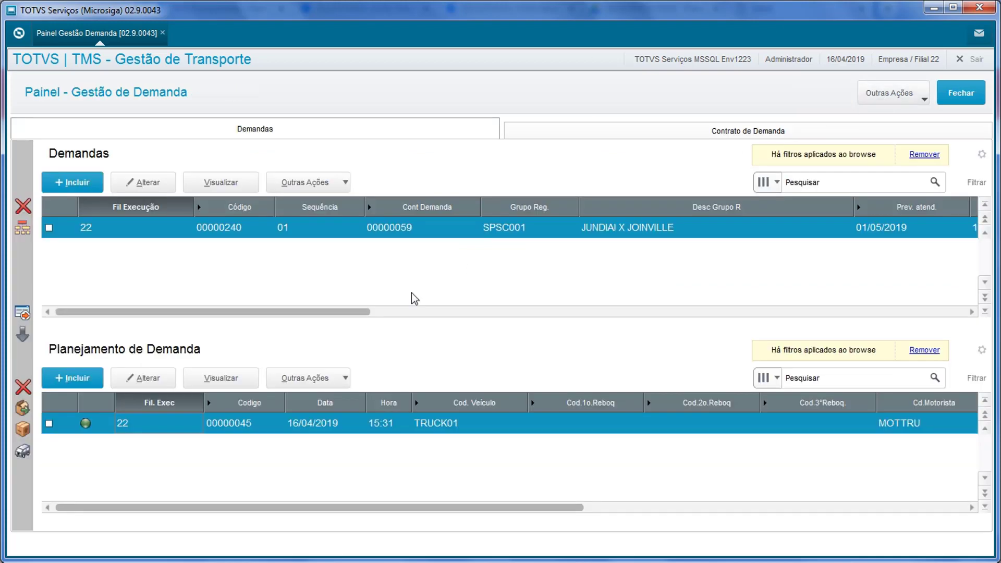
pyautogui.click(48, 425)
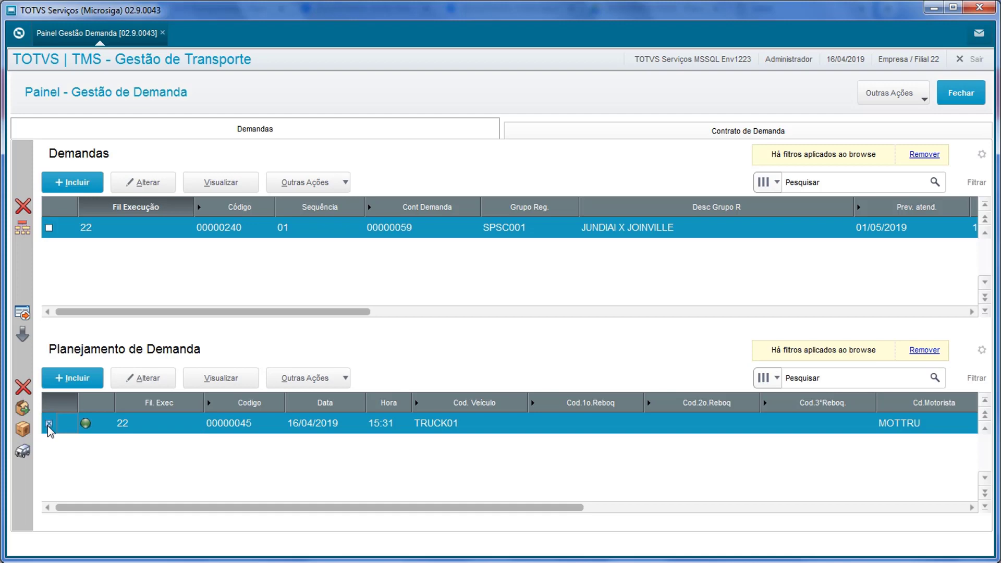
pyautogui.click(23, 410)
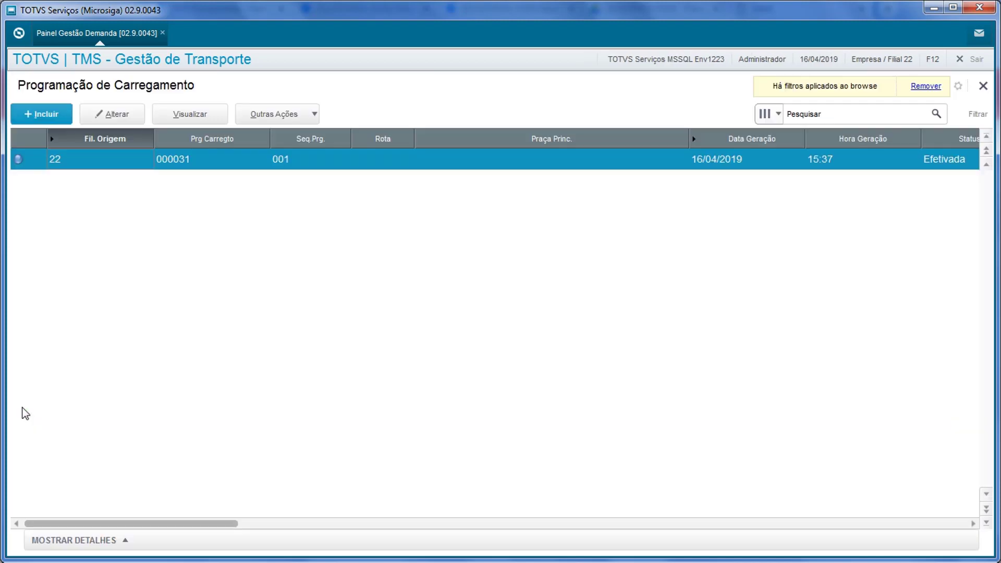
pyautogui.click(984, 85)
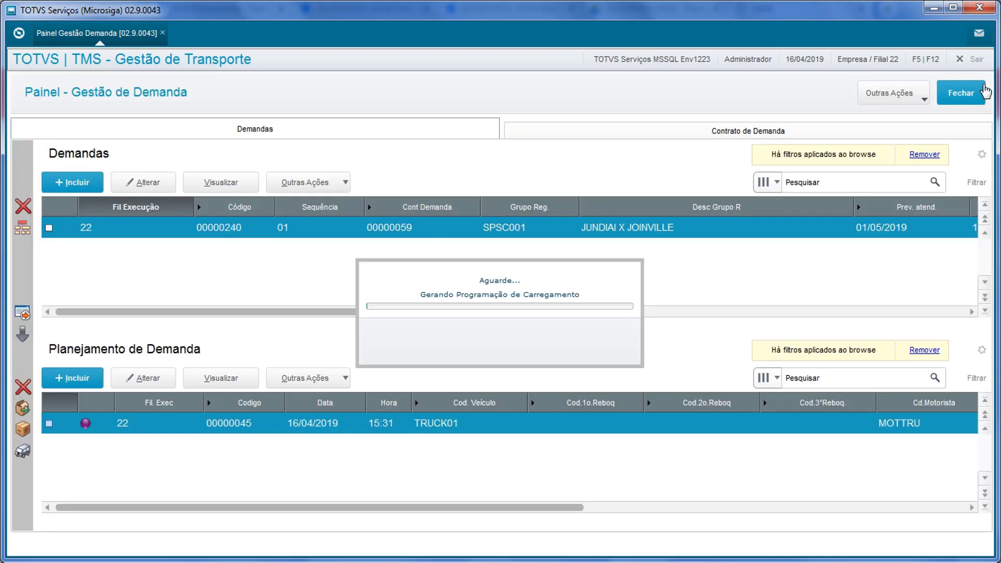
# Try to edit and to delete the executed planning 00000045 in the Planejamento de Demanda list
pyautogui.click(134, 384)
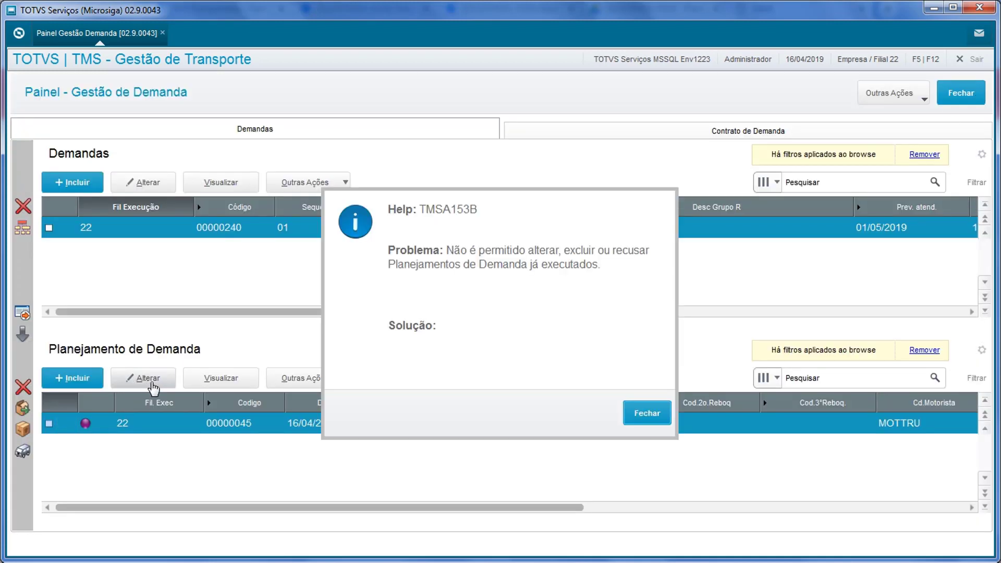
pyautogui.click(649, 416)
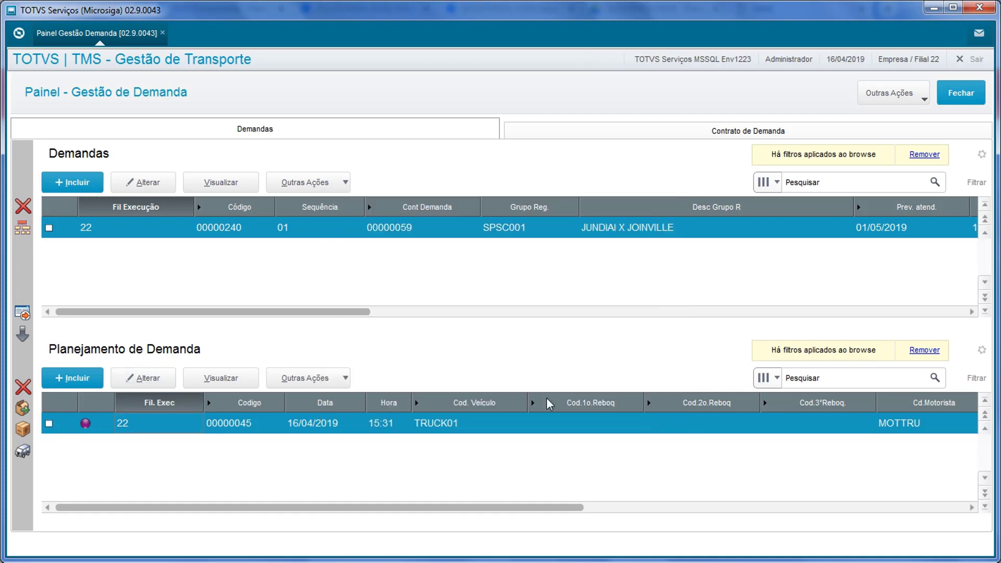
pyautogui.click(307, 378)
pyautogui.click(308, 393)
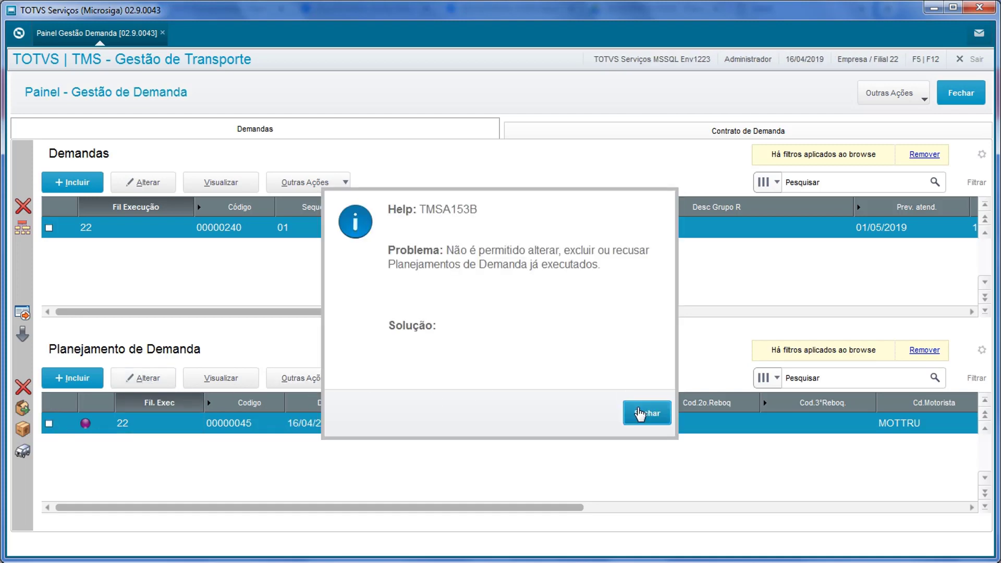
pyautogui.click(640, 415)
# Mark planning 00000045 and try to reject it
pyautogui.click(49, 424)
pyautogui.click(23, 387)
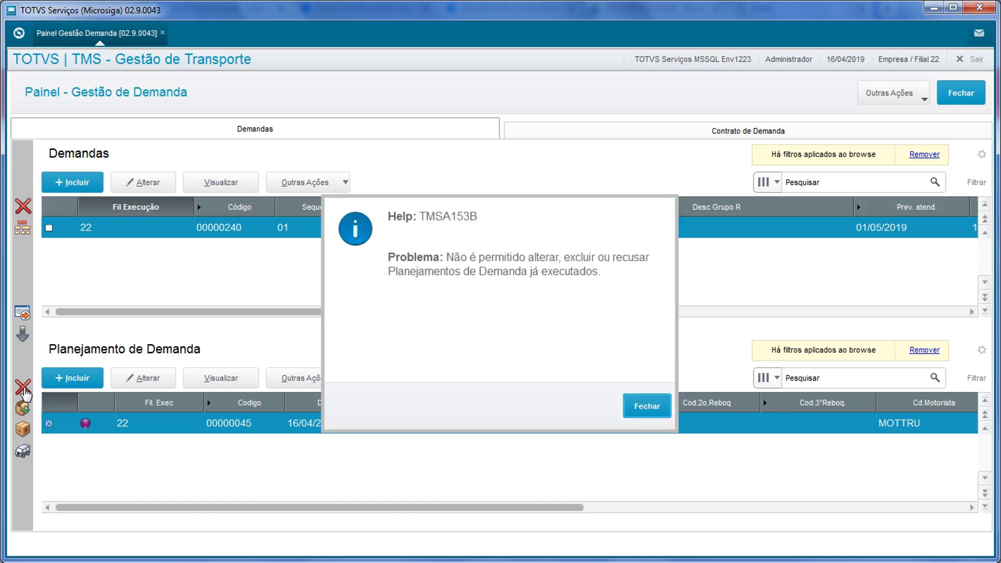
pyautogui.click(647, 407)
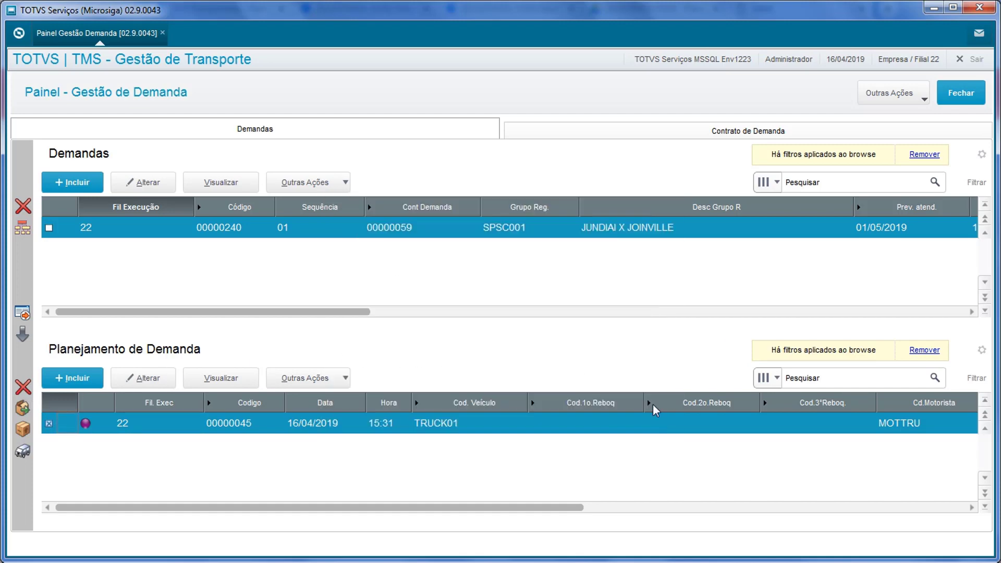